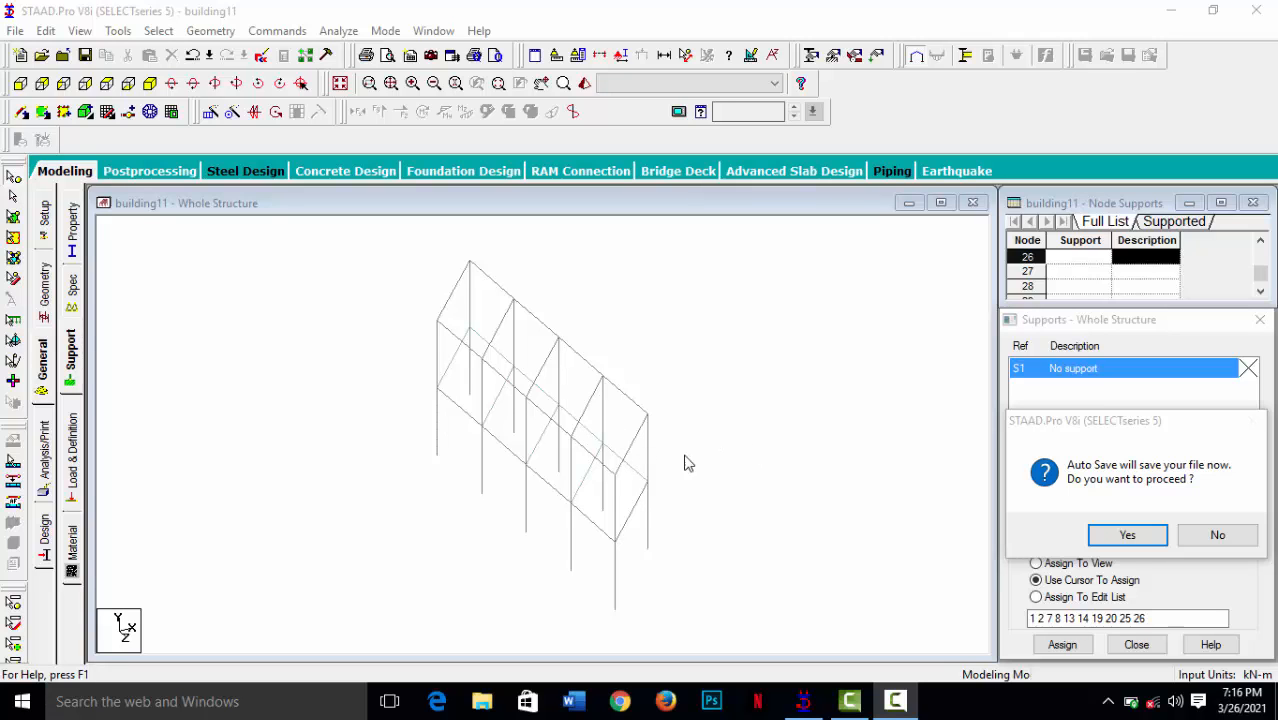
- Accept the automatic save and save the modified structure file
click(1127, 537)
click(516, 372)
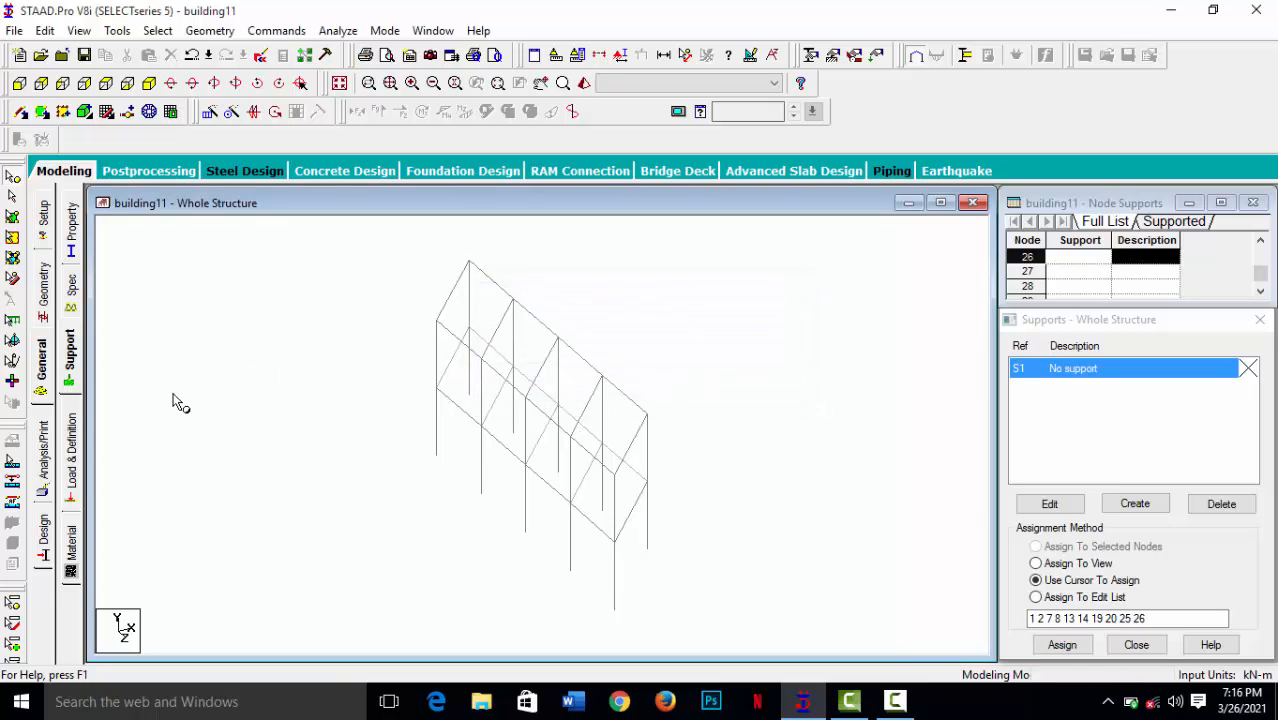
- Create two support definitions for the structure, one pinned and one fixed
click(74, 355)
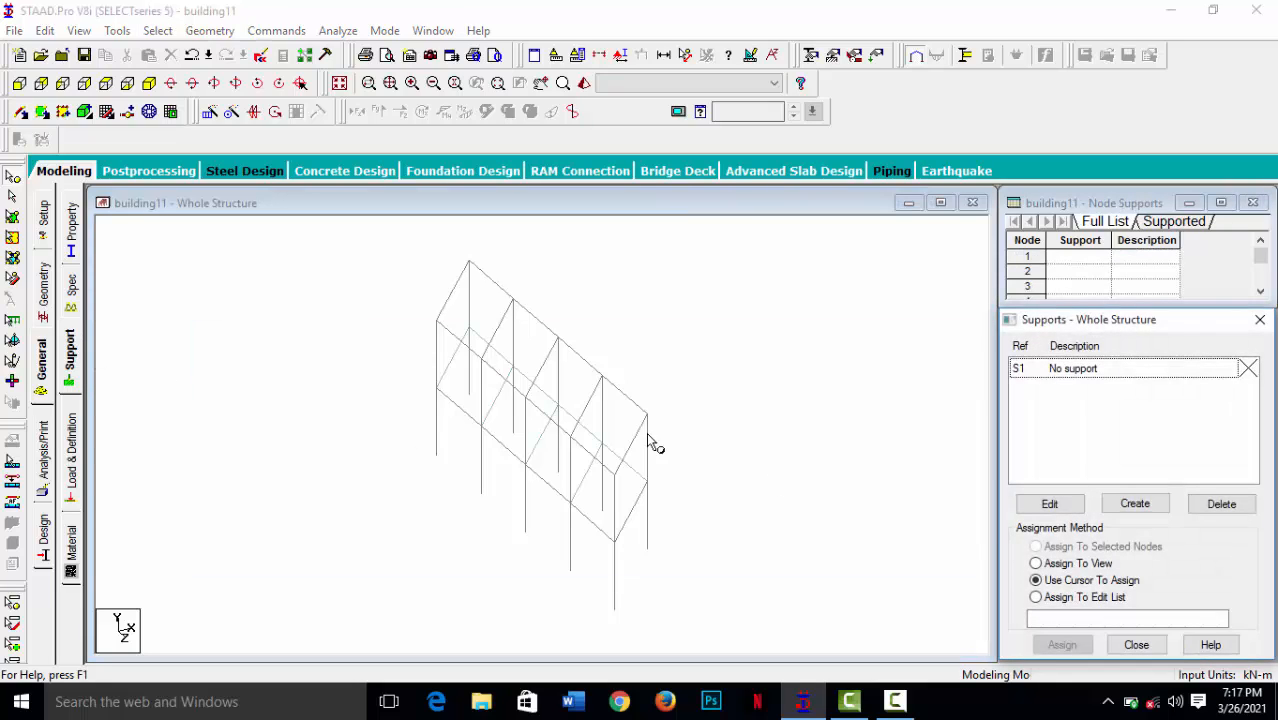
click(1132, 512)
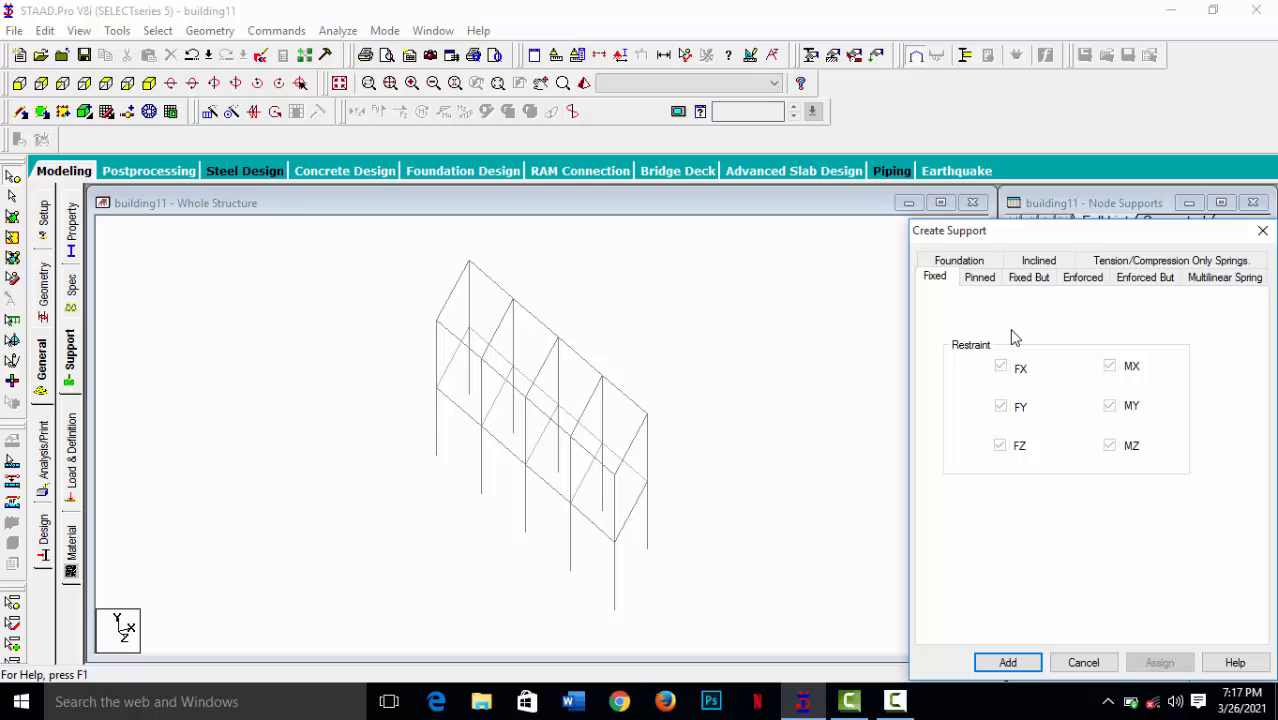
click(982, 280)
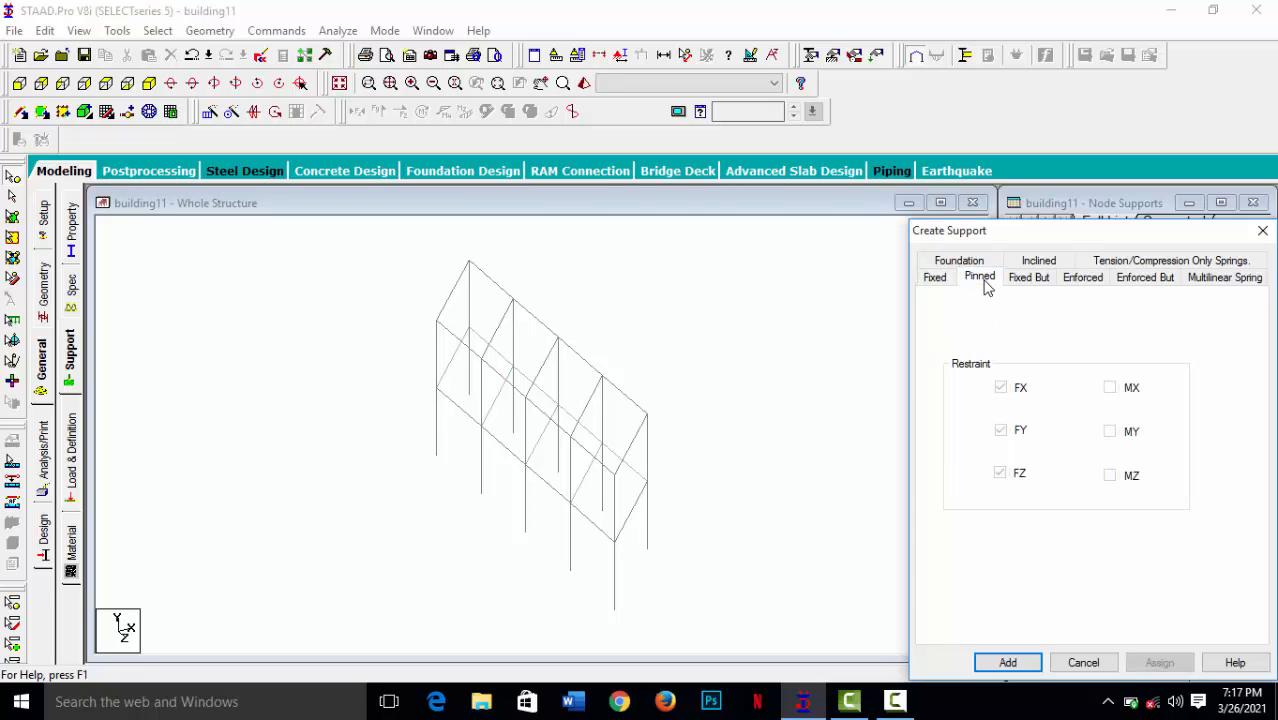
click(1006, 662)
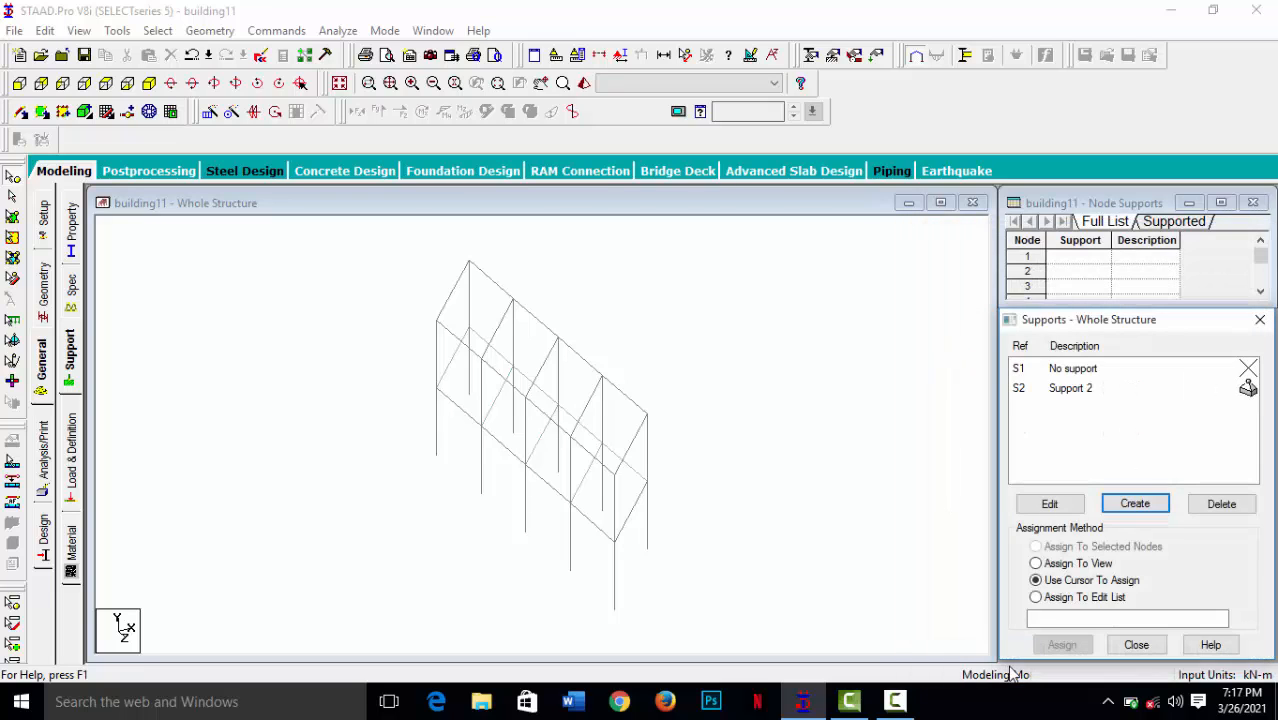
click(1150, 510)
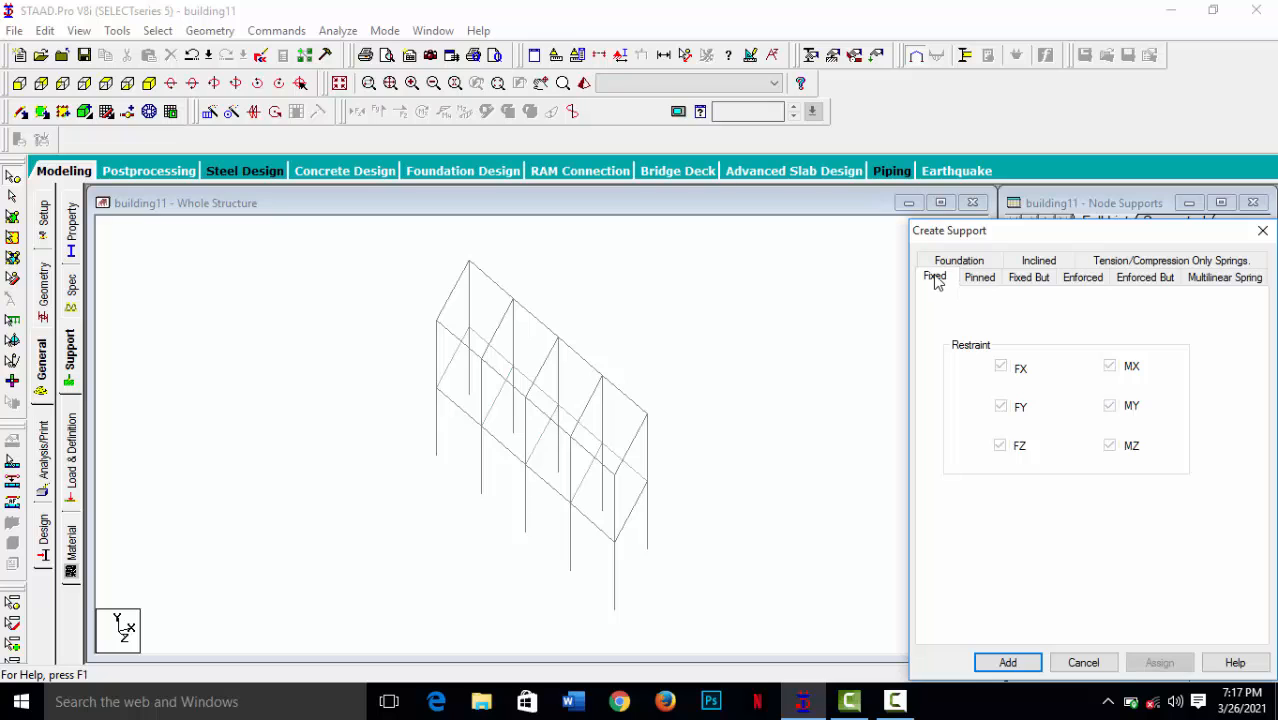
click(1008, 662)
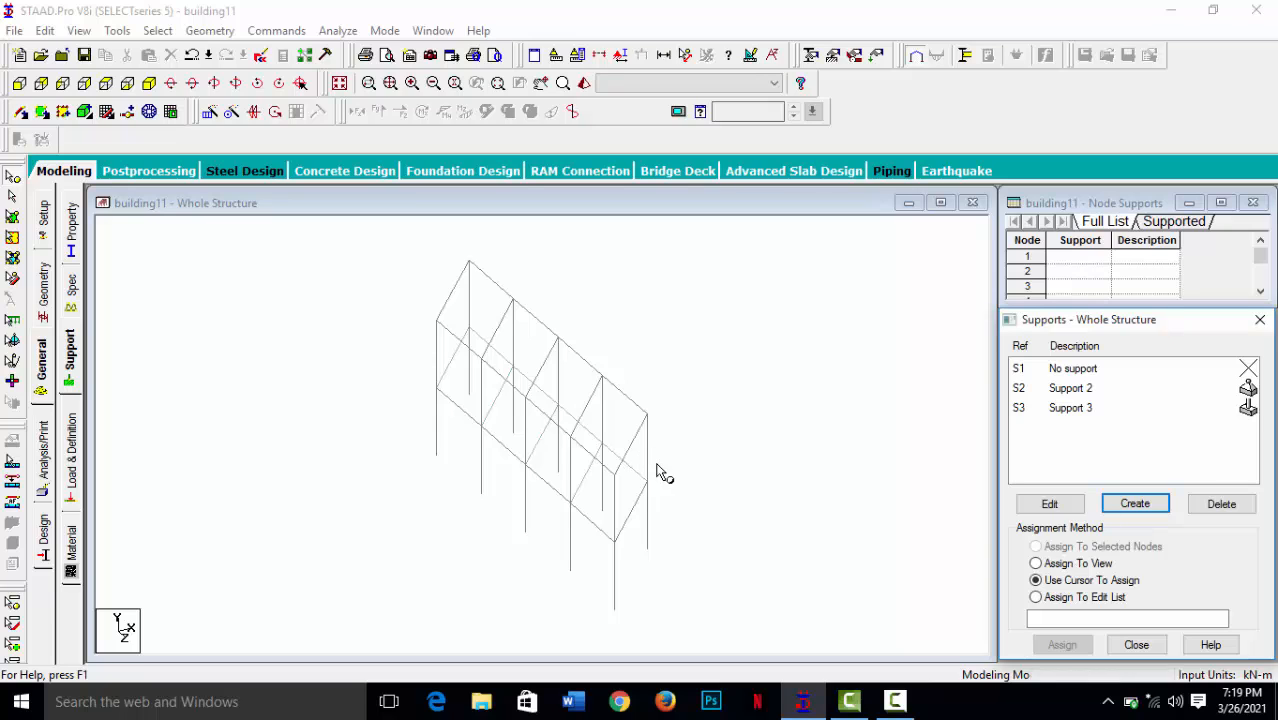
- Assign the pinned support, Support 2, to all column base nodes selected in the side view, then return to the isometric view
click(1073, 390)
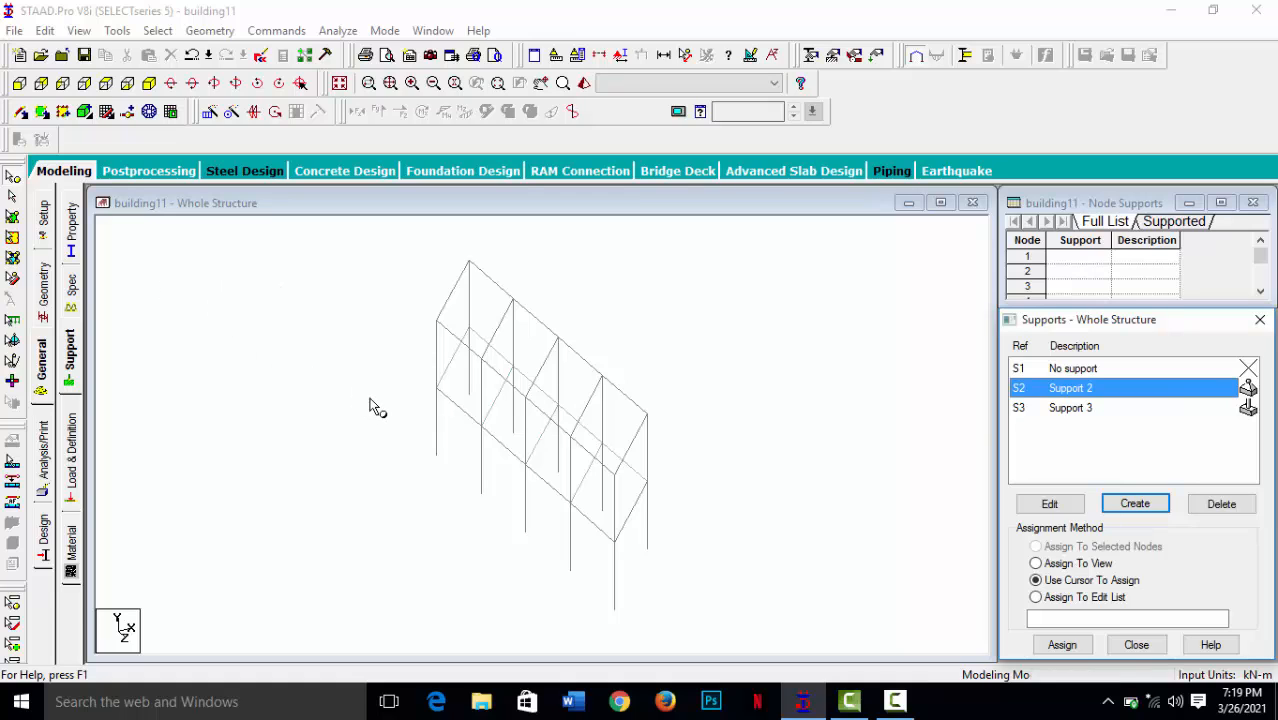
click(63, 85)
click(63, 85)
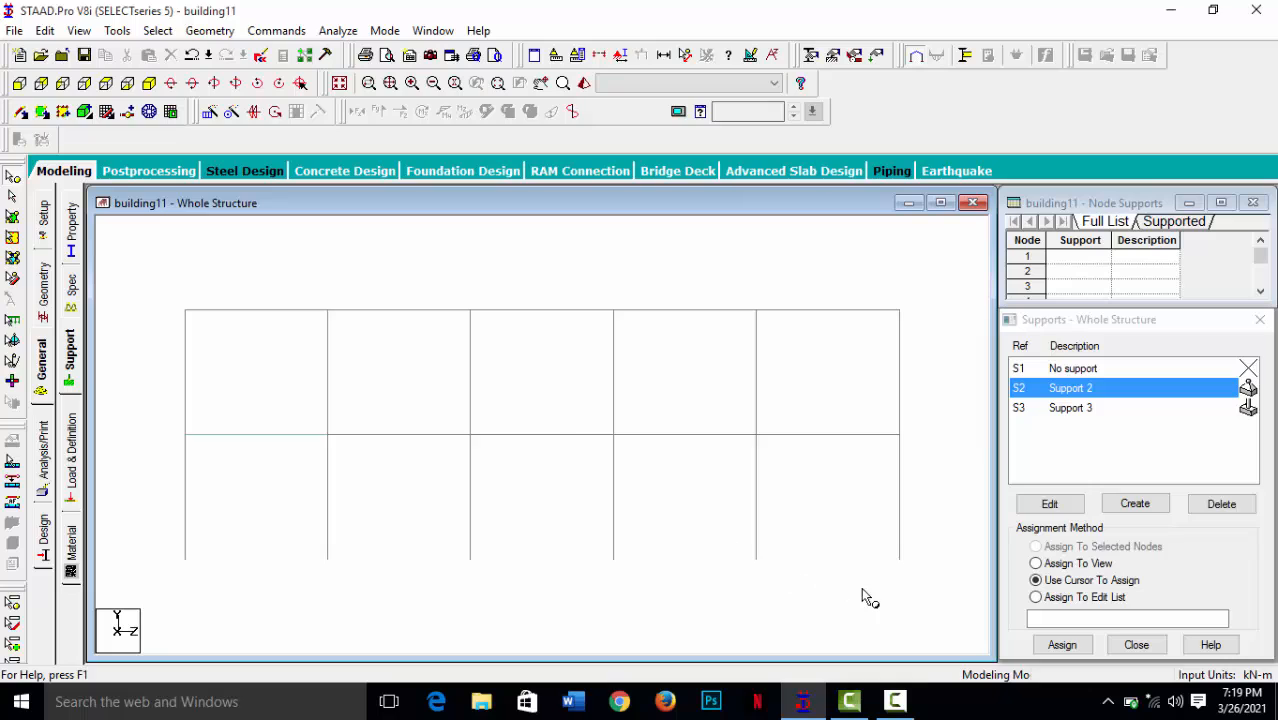
click(12, 182)
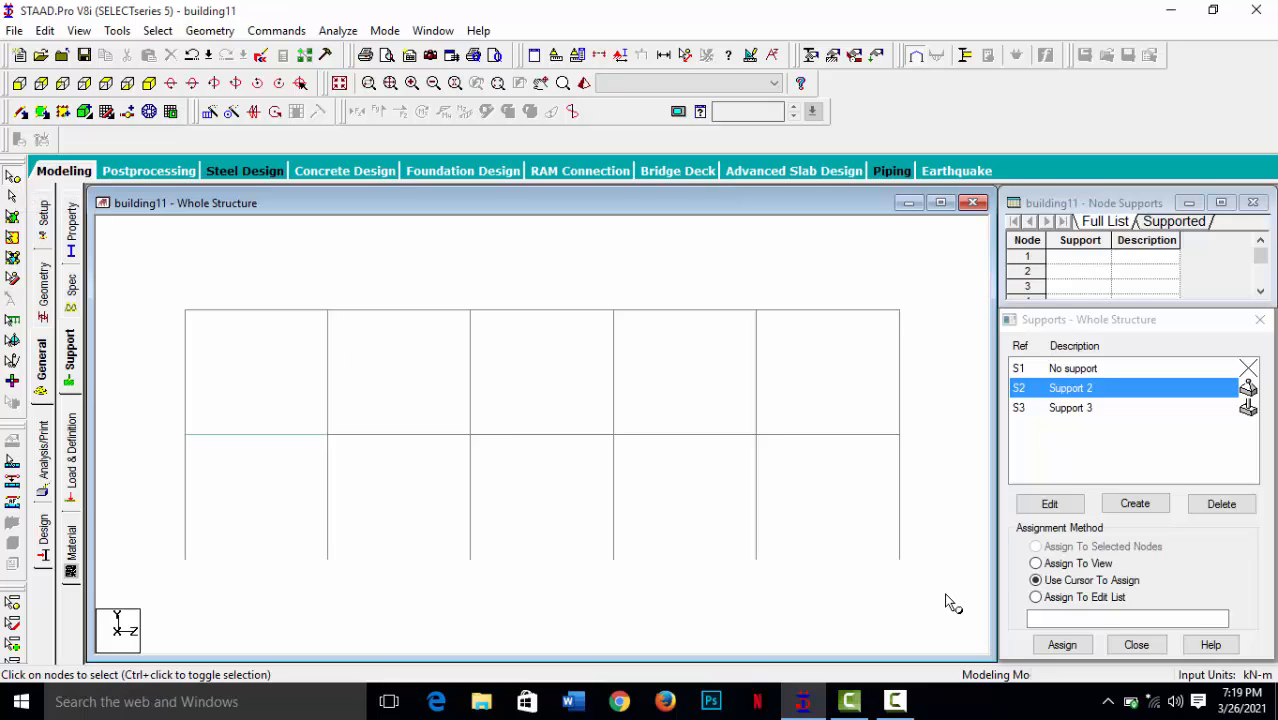
drag(942, 592, 168, 519)
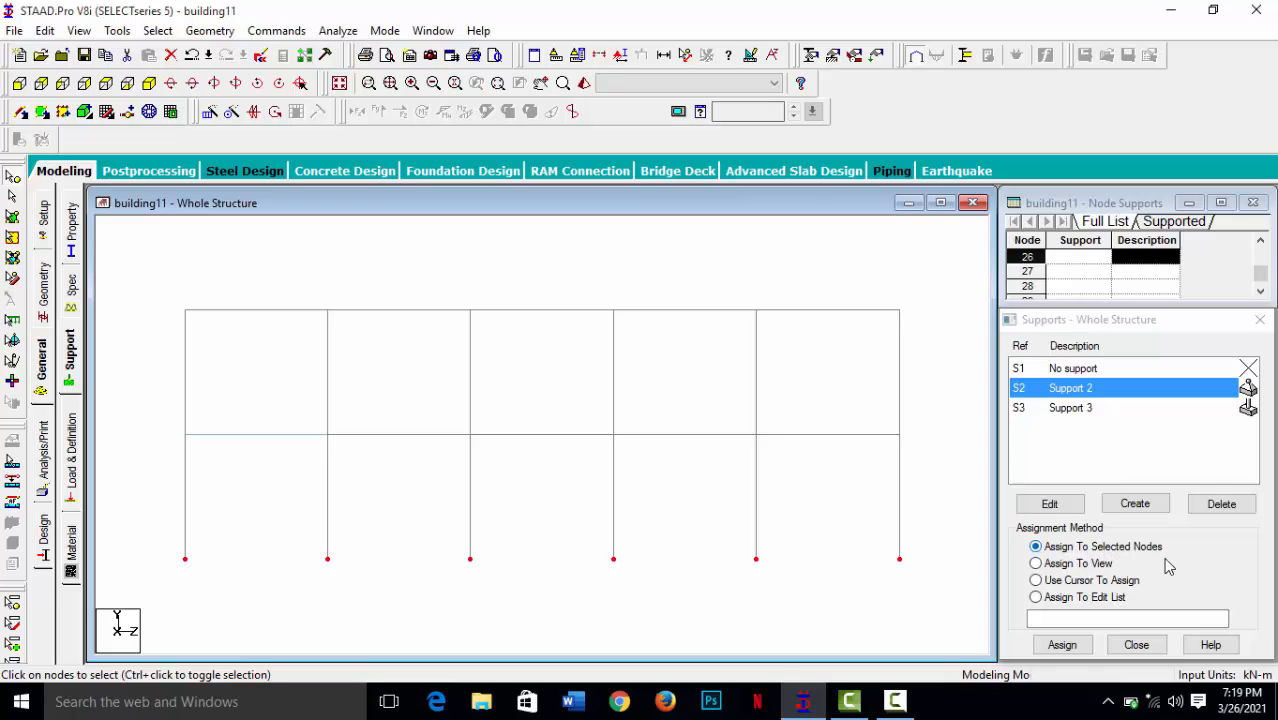
click(1064, 646)
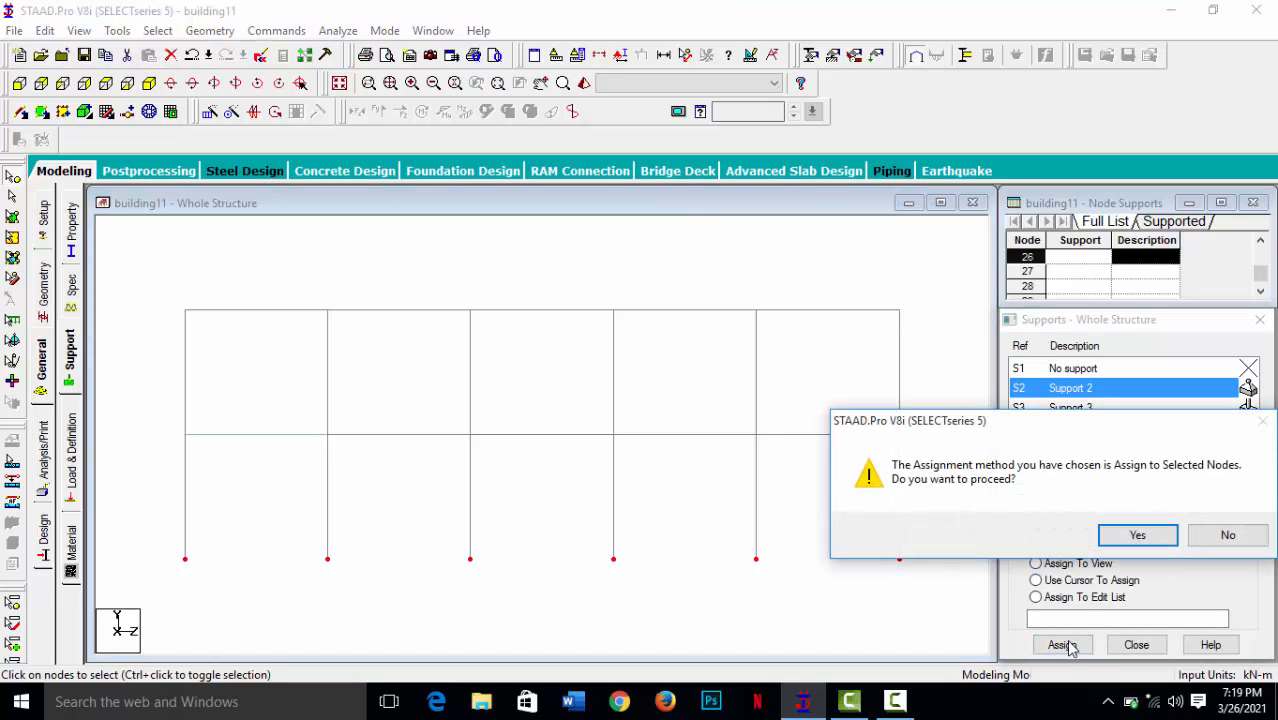
click(1133, 535)
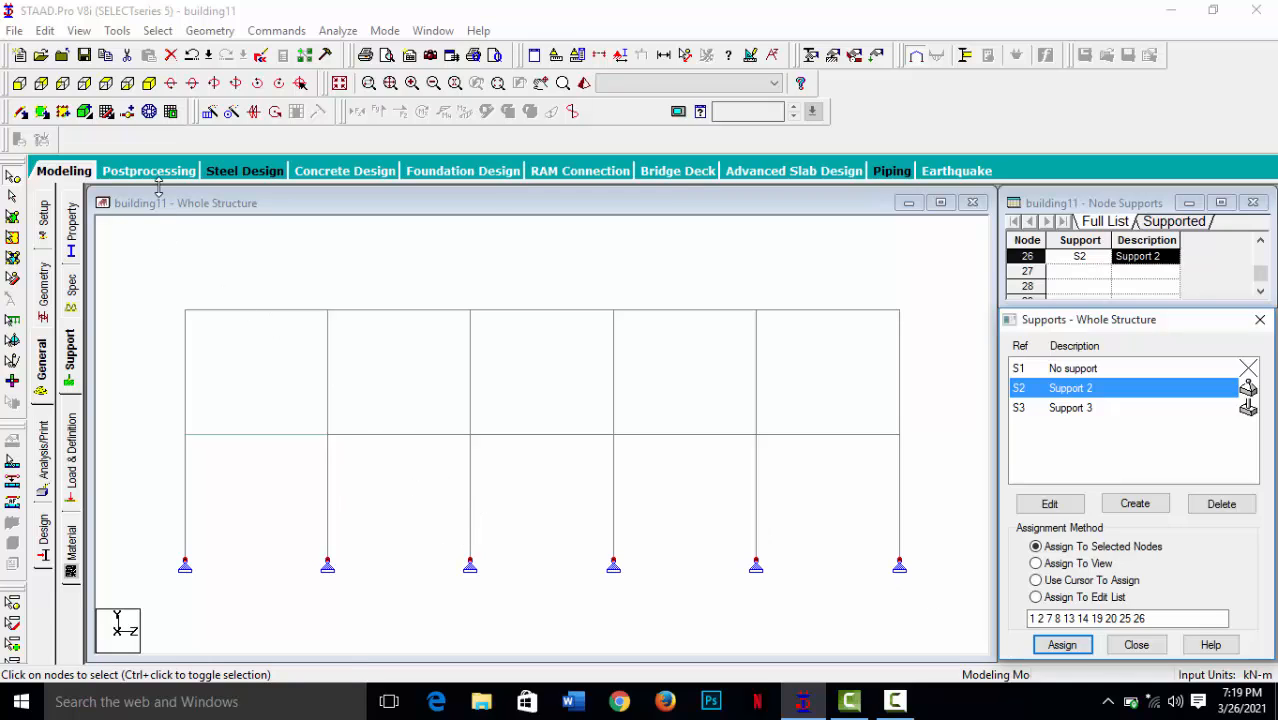
click(149, 84)
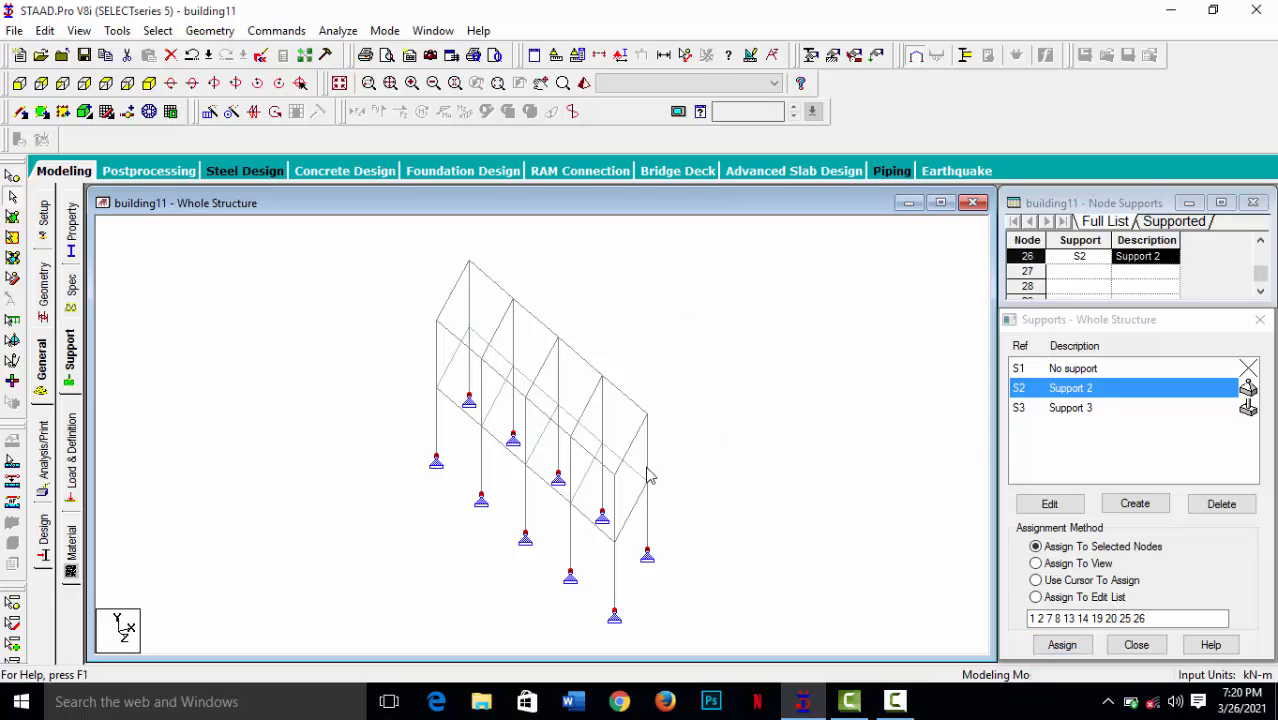
middle_drag(675, 472, 716, 444)
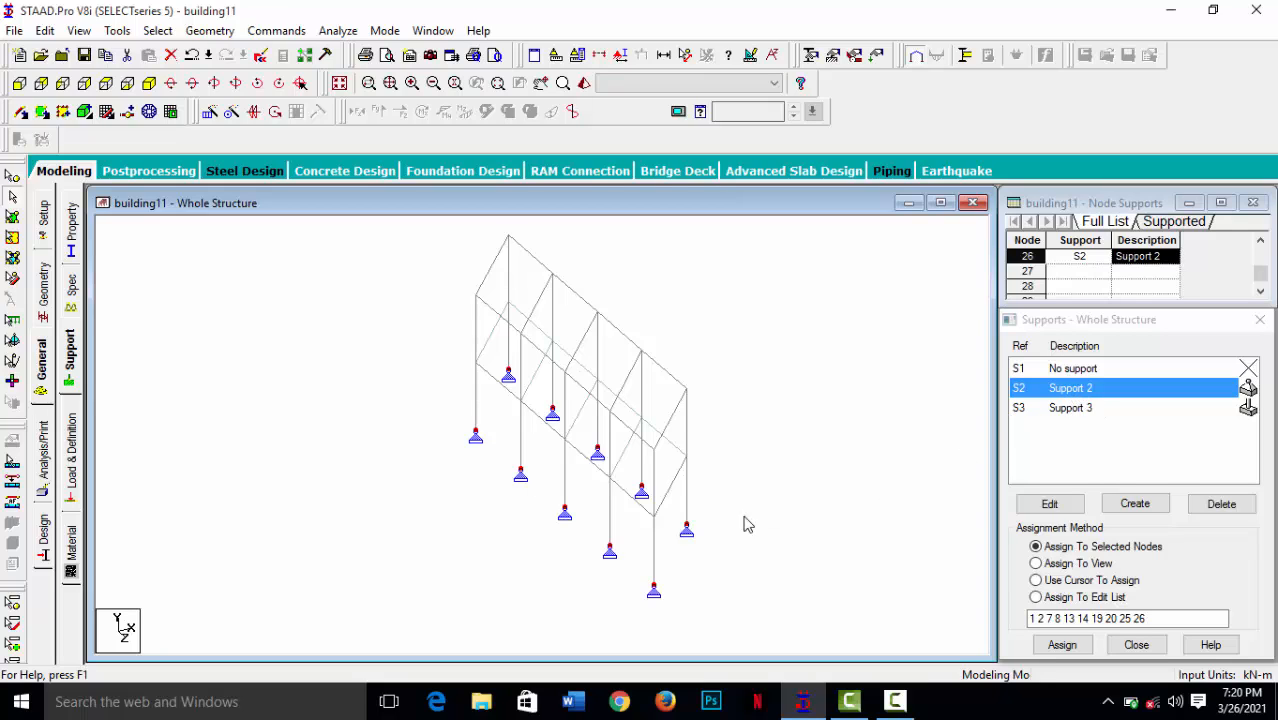
middle_drag(661, 493, 618, 524)
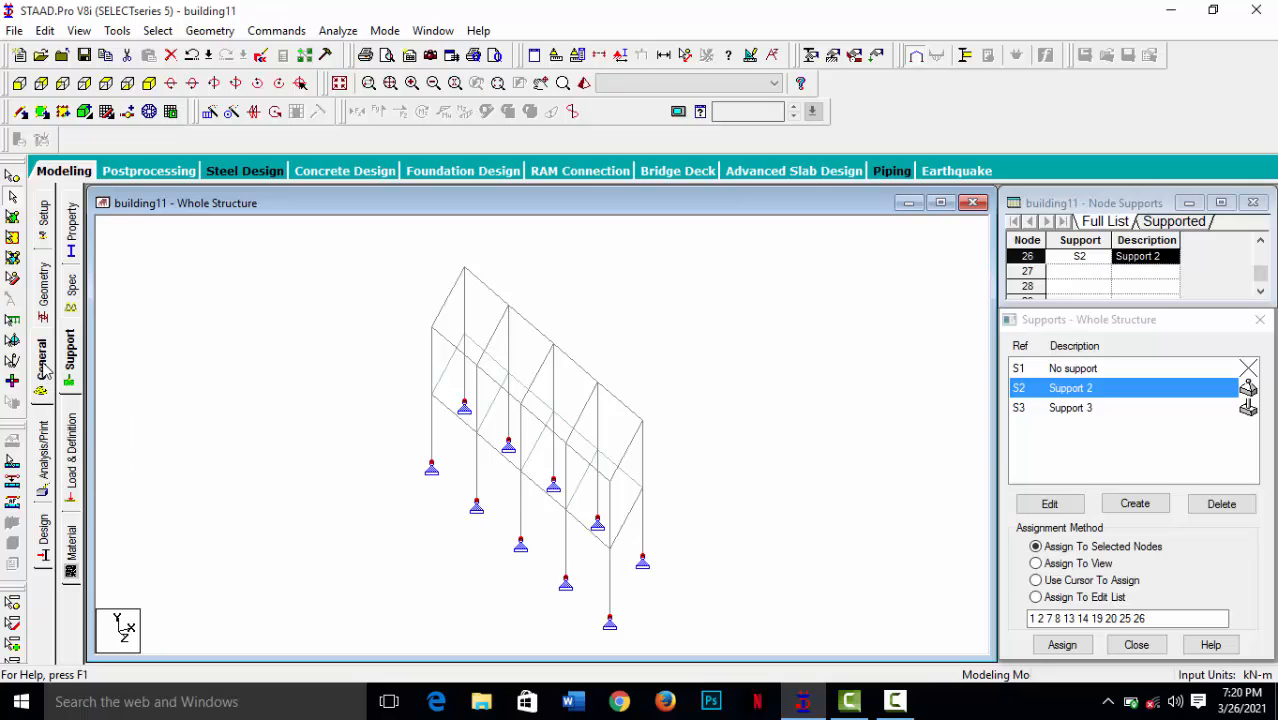
- Add primary load case 1 with loading type Dead and title "LOAD CASE 1 Gk", accepting the automatic save of the structure
click(72, 442)
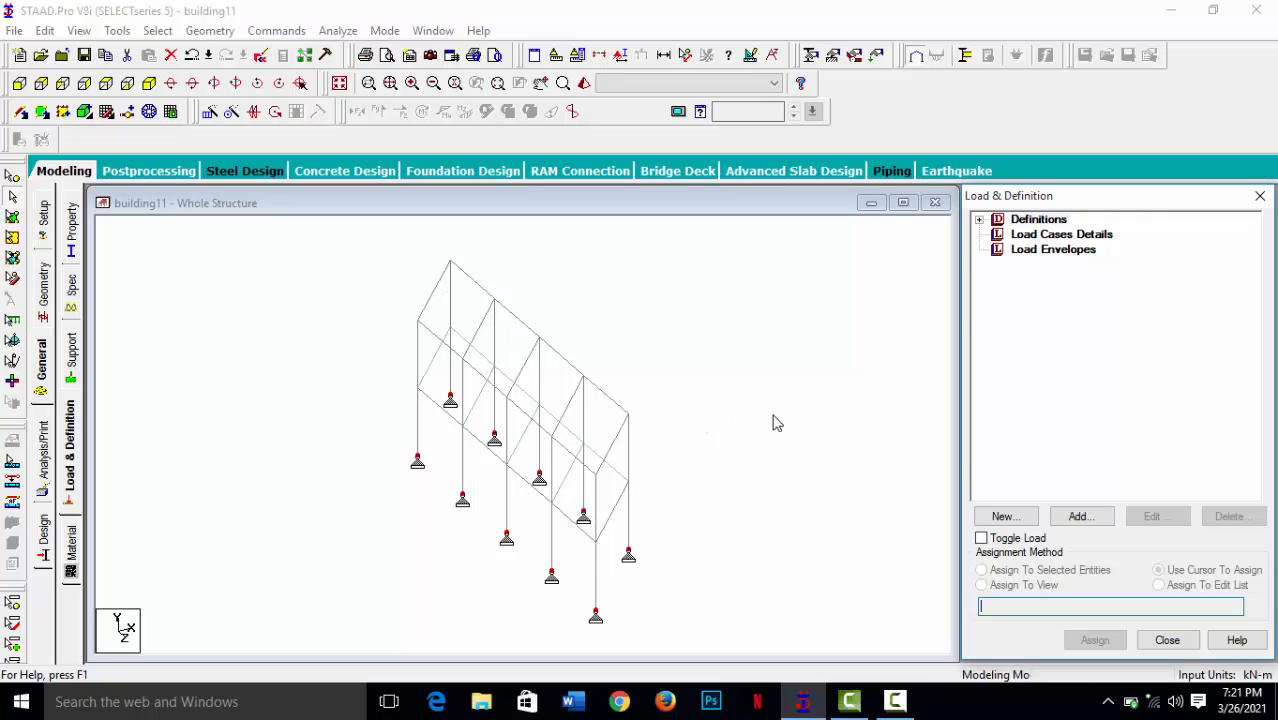
click(1068, 236)
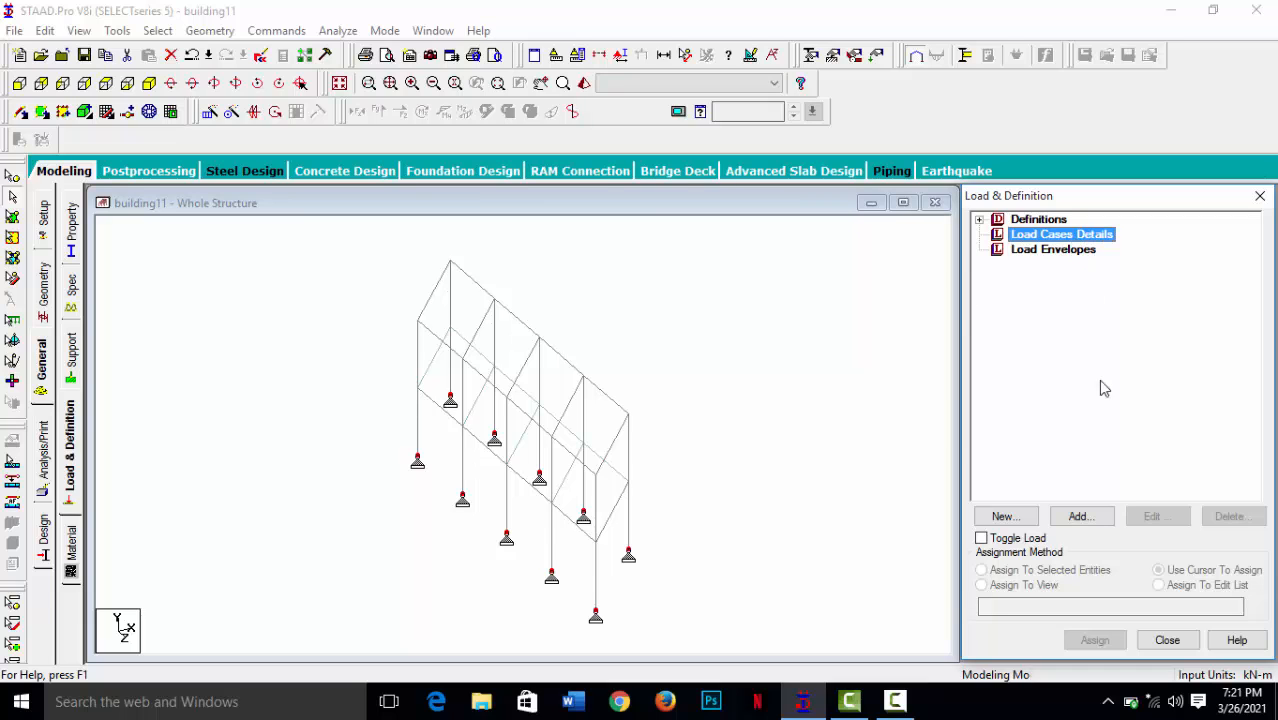
click(1080, 516)
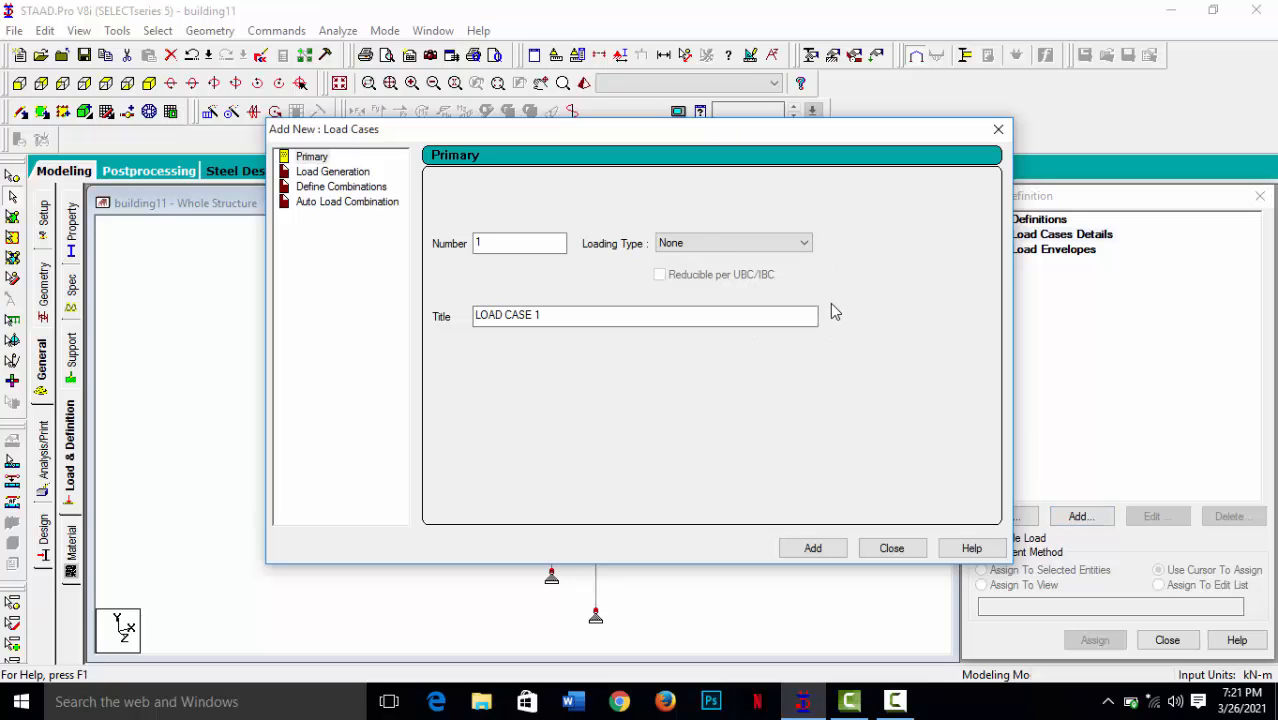
click(804, 249)
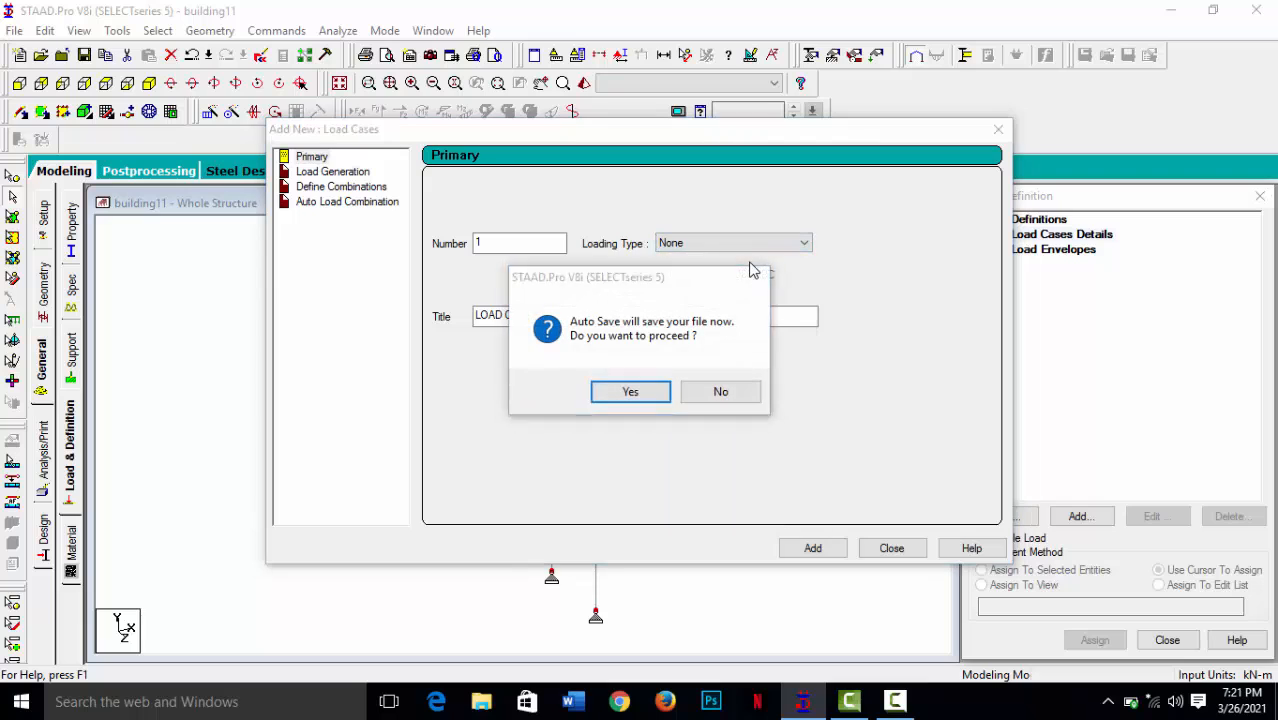
click(647, 397)
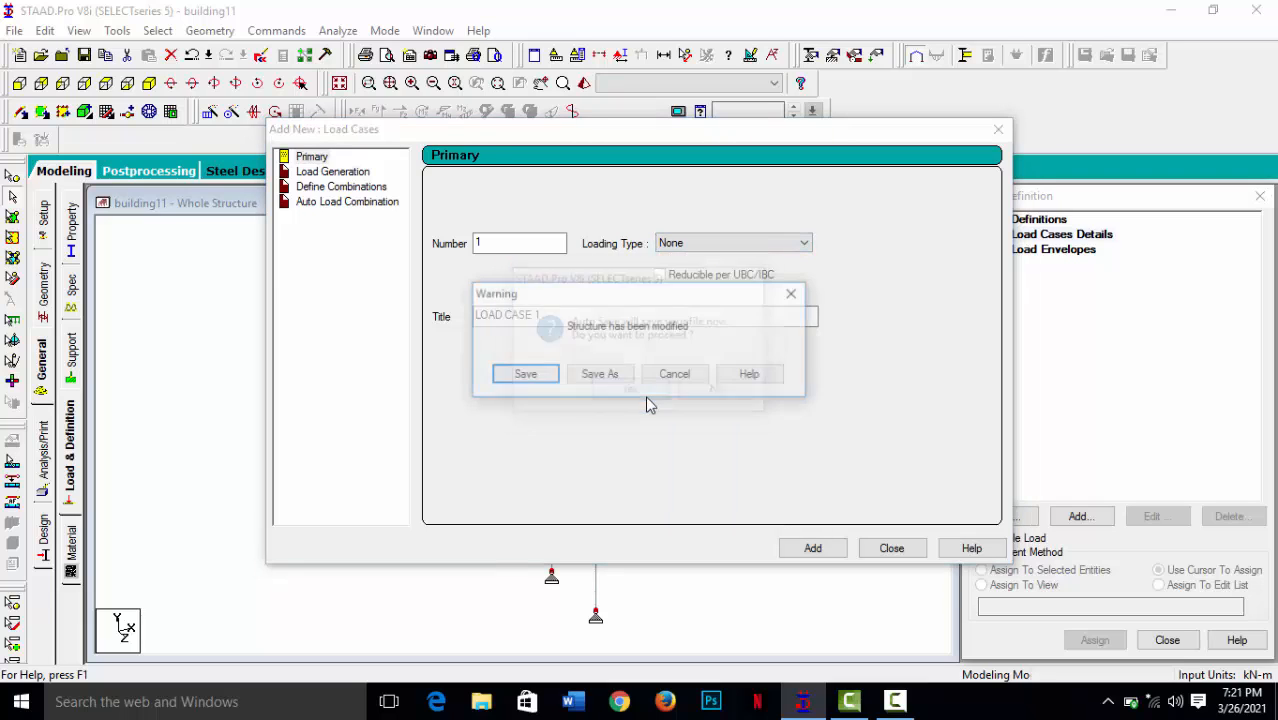
click(525, 374)
click(806, 249)
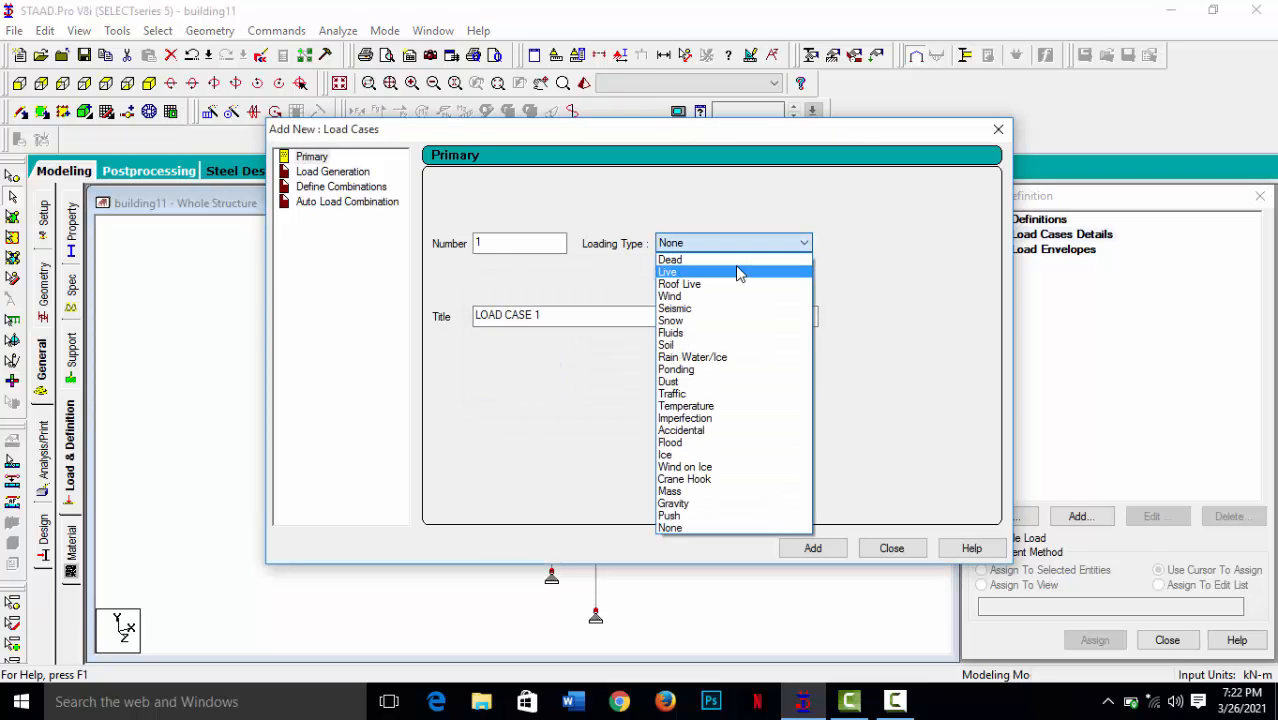
click(742, 260)
click(644, 316)
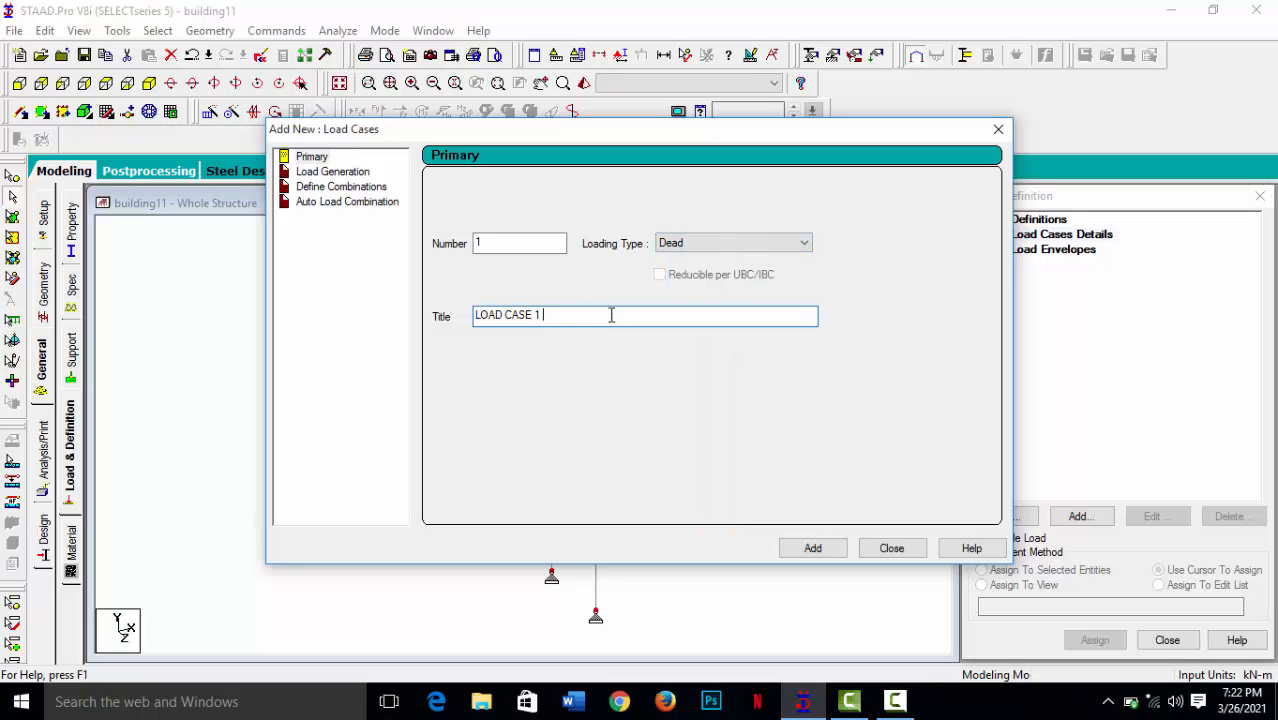
text(Gk)
click(811, 549)
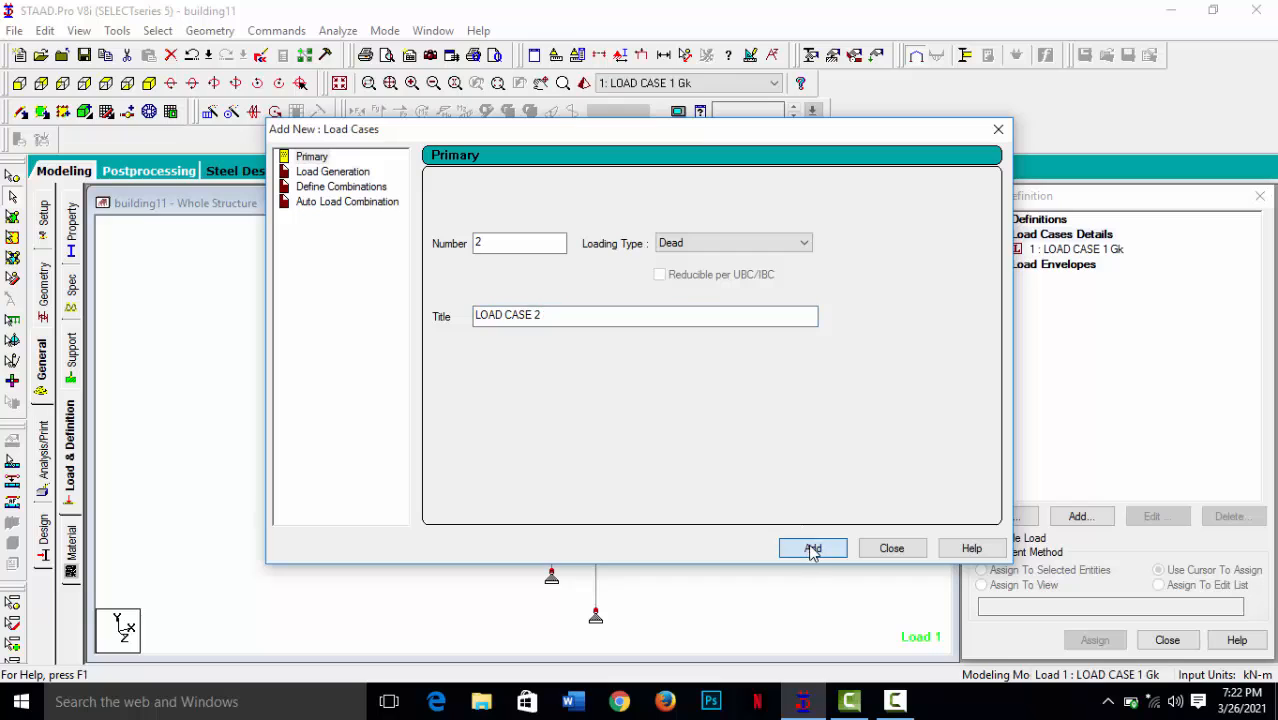
- Add primary load case 2 with loading type Live and title "LOAD CASE 2 Wk", and finish adding load cases
click(804, 246)
click(716, 264)
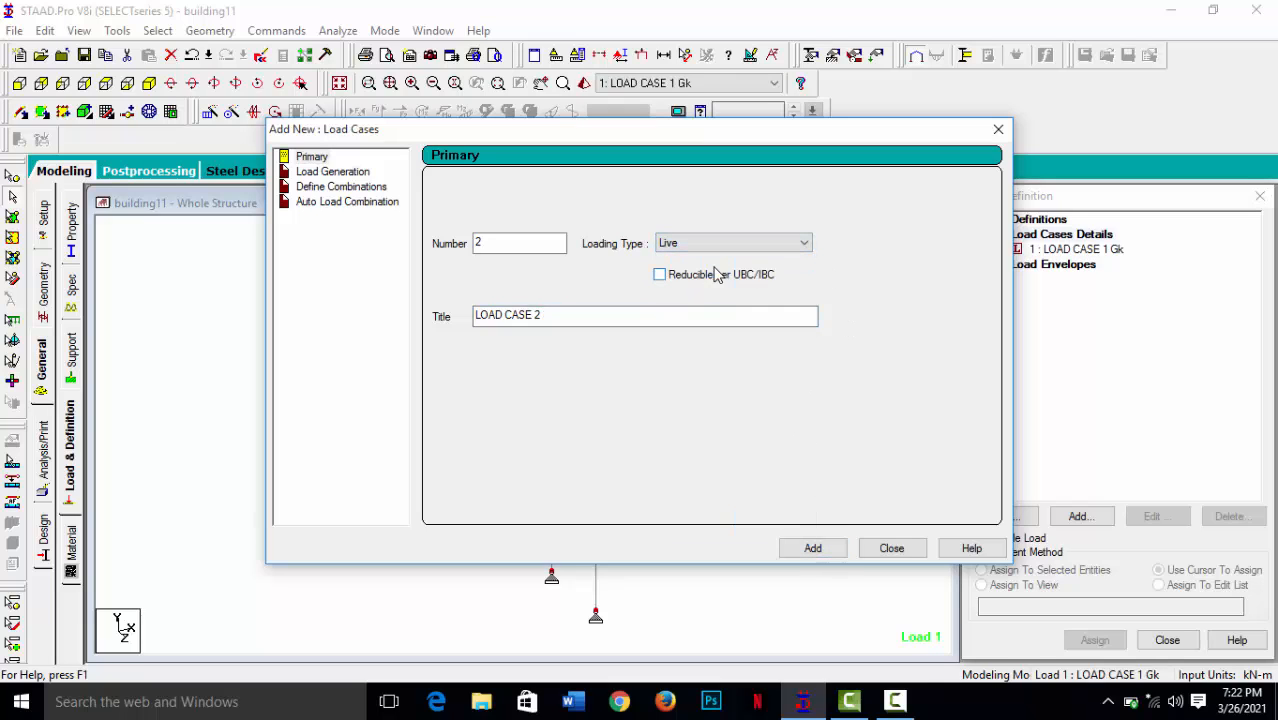
click(573, 315)
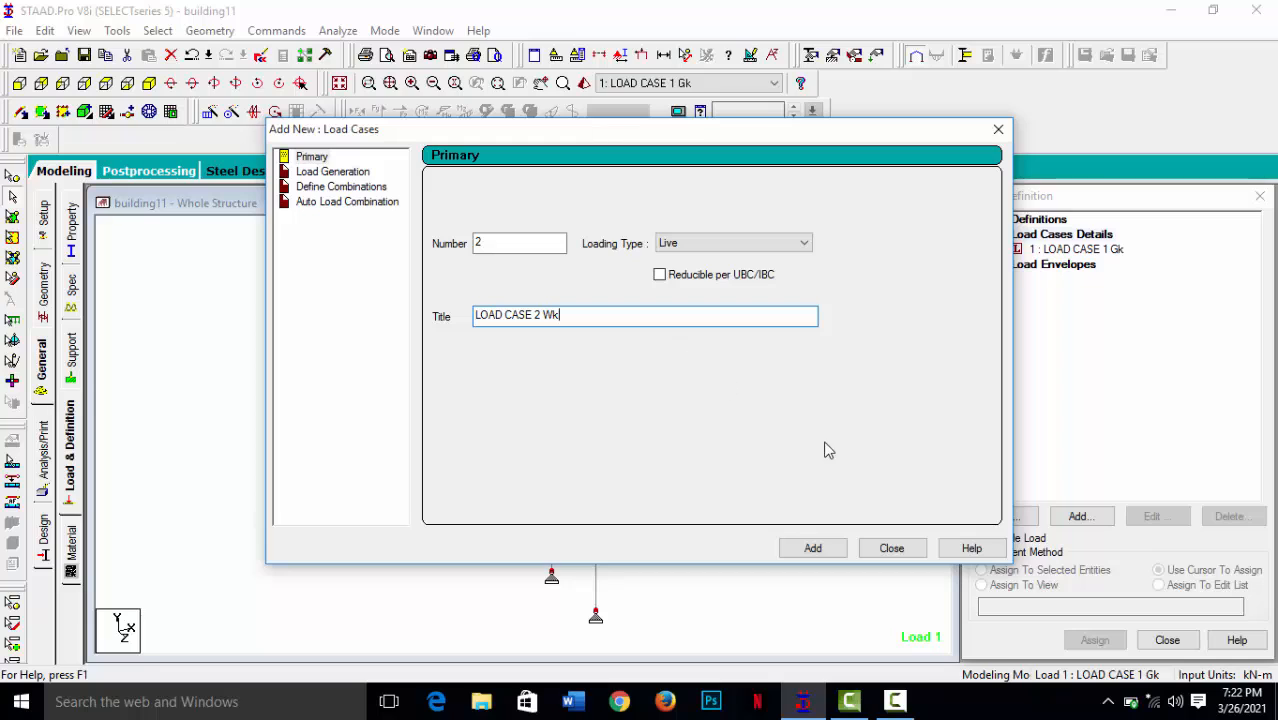
click(813, 551)
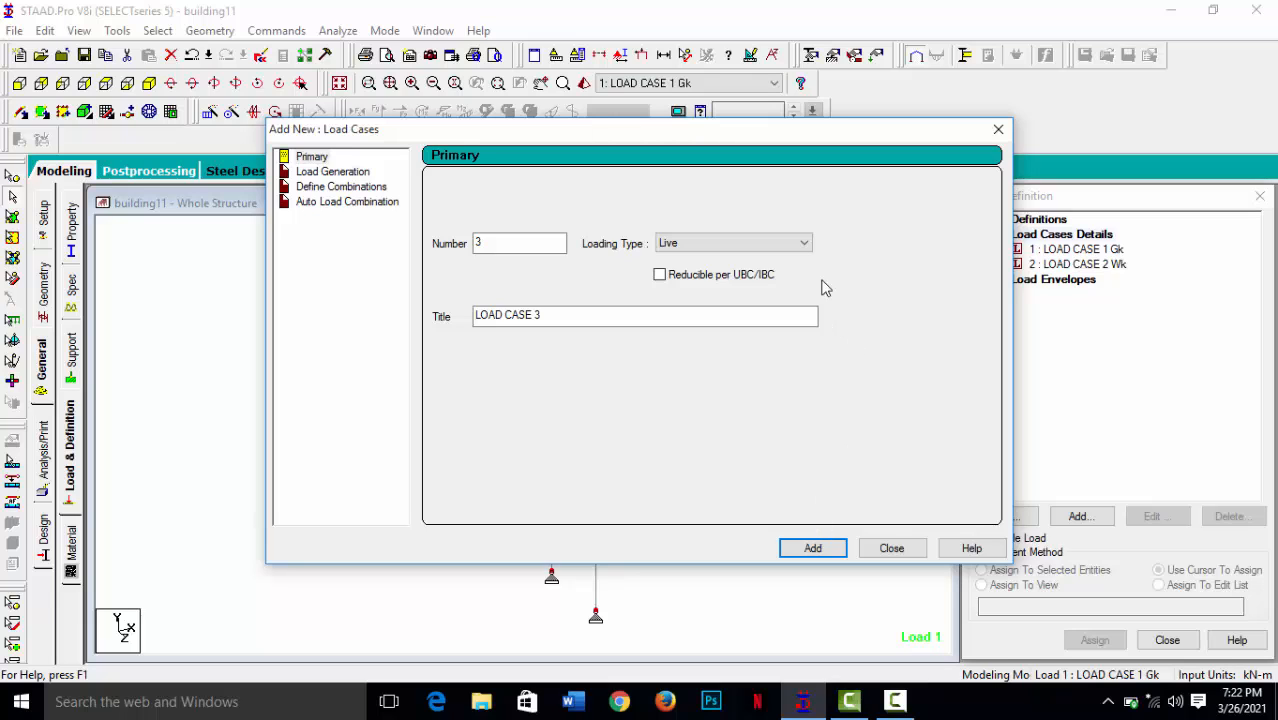
click(803, 246)
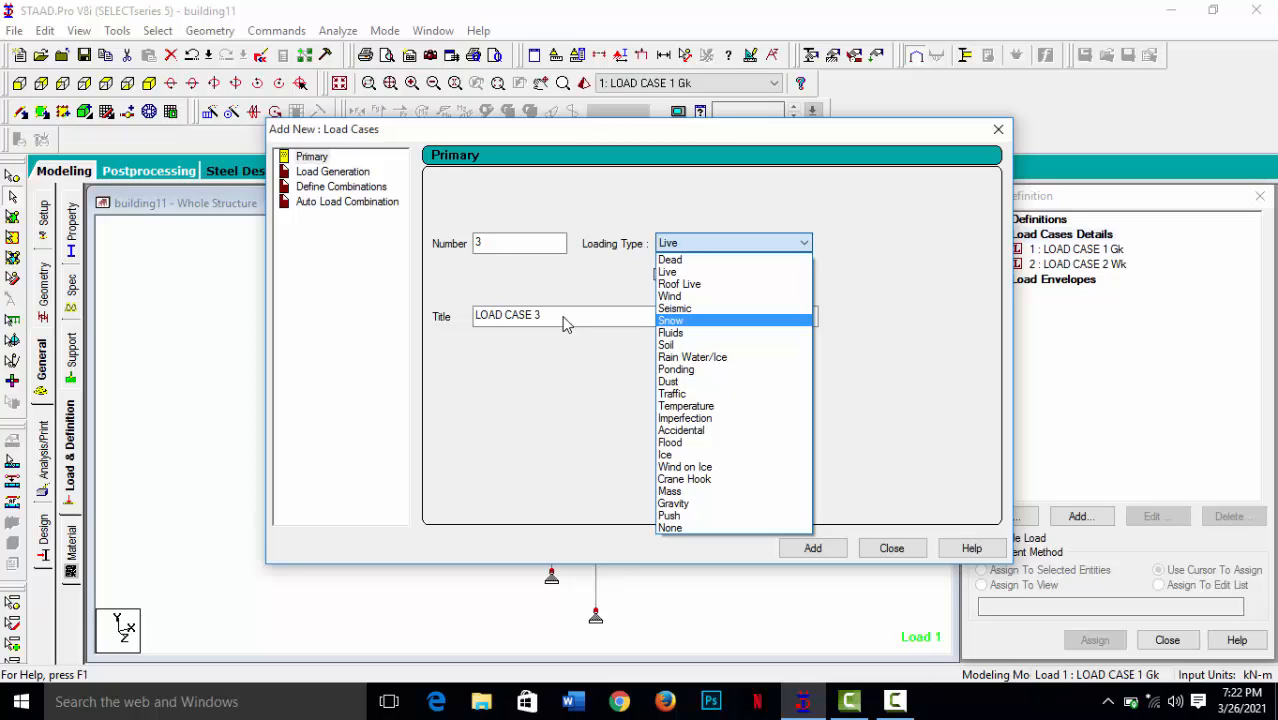
click(887, 304)
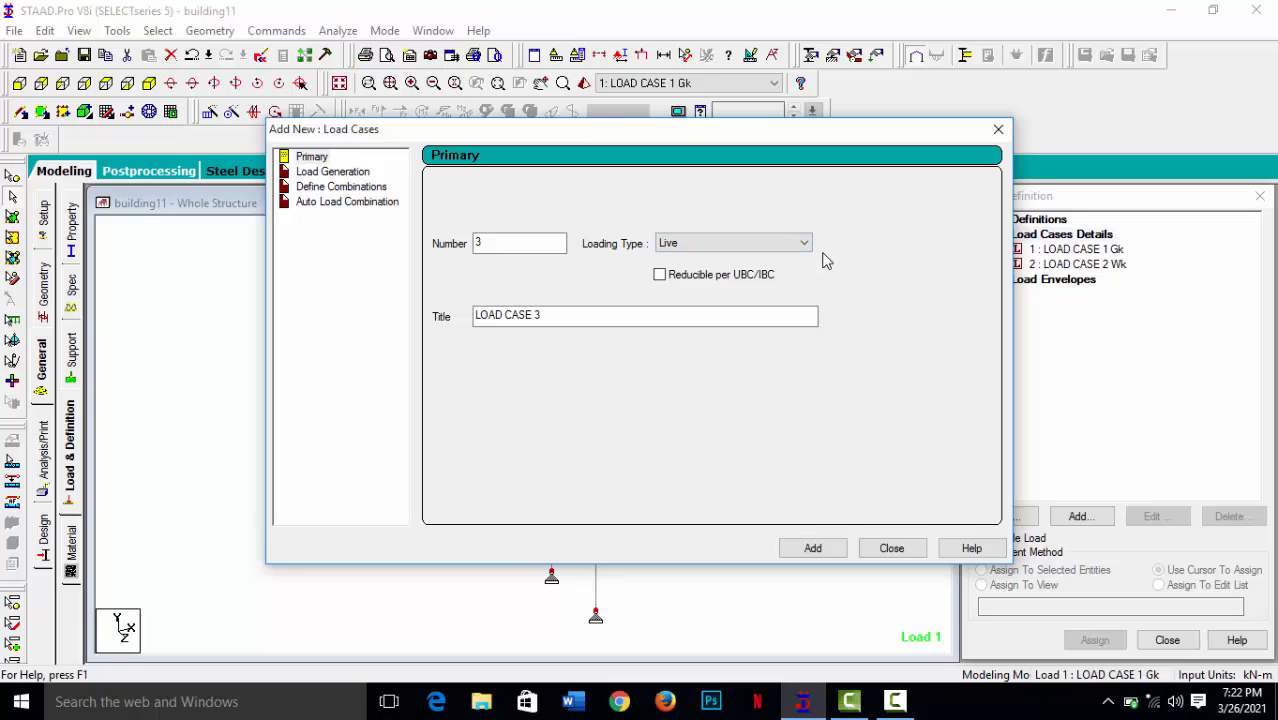
click(897, 553)
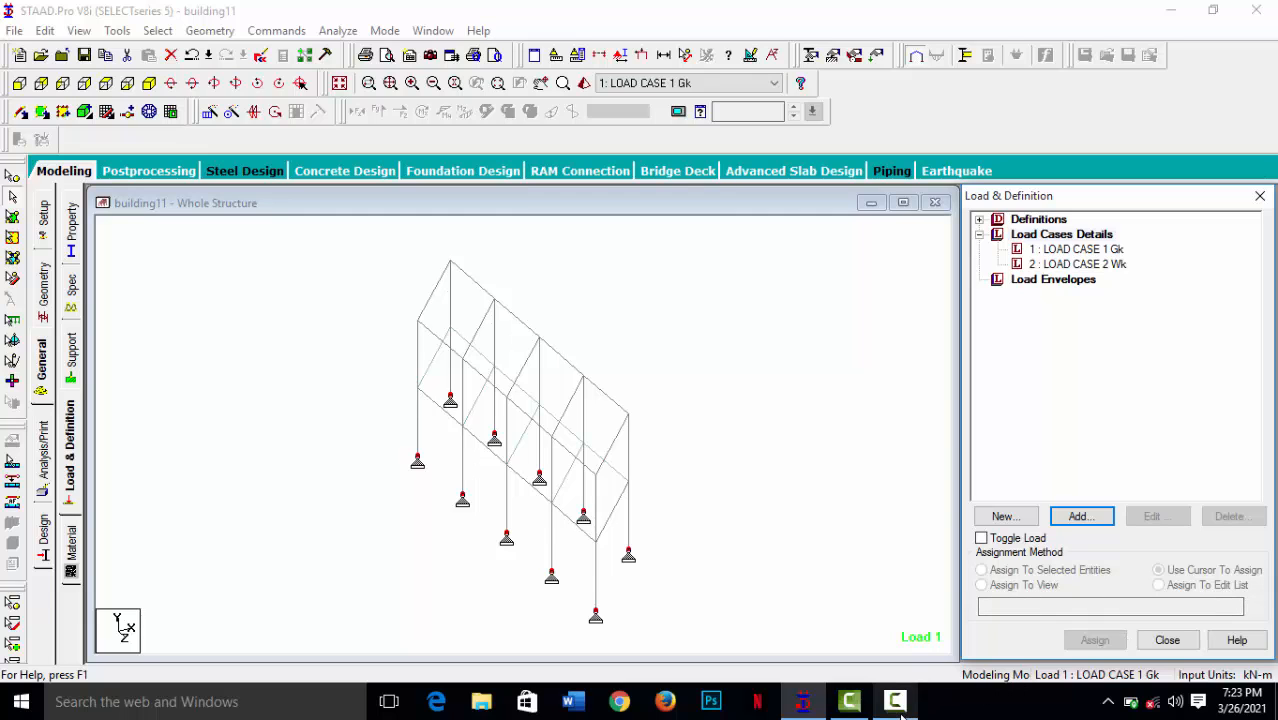
mouse_move(900, 707)
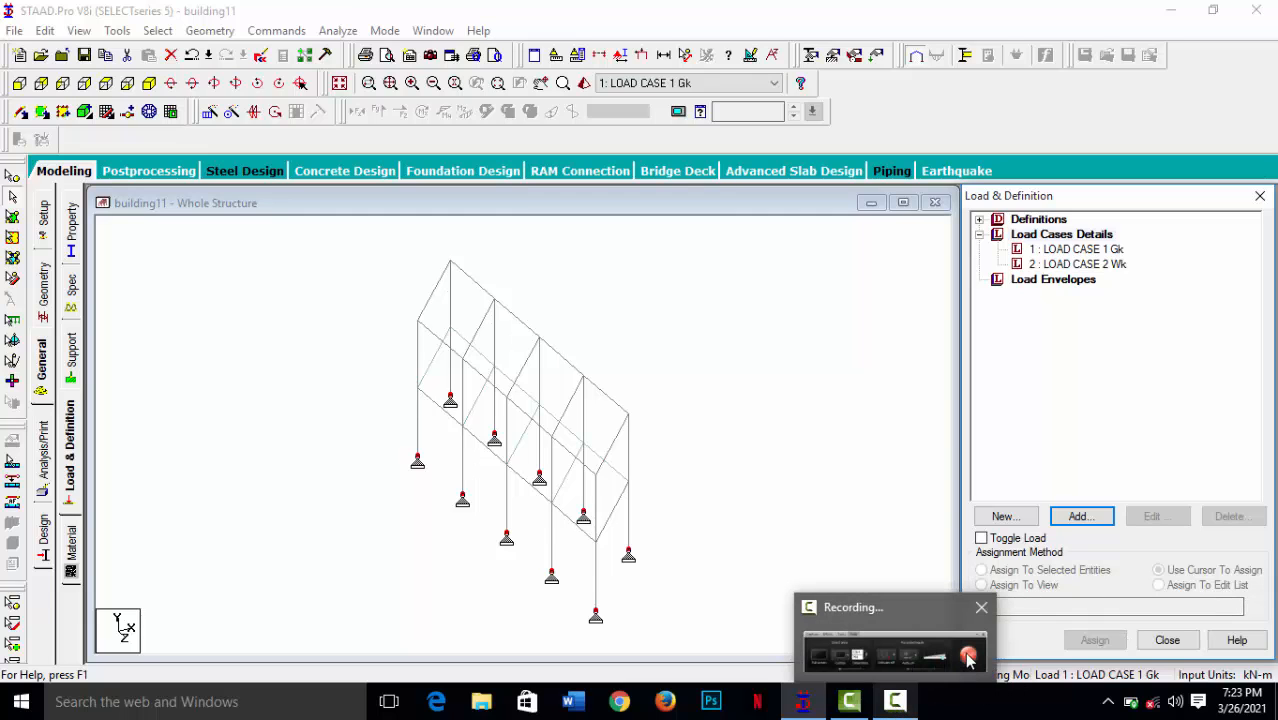